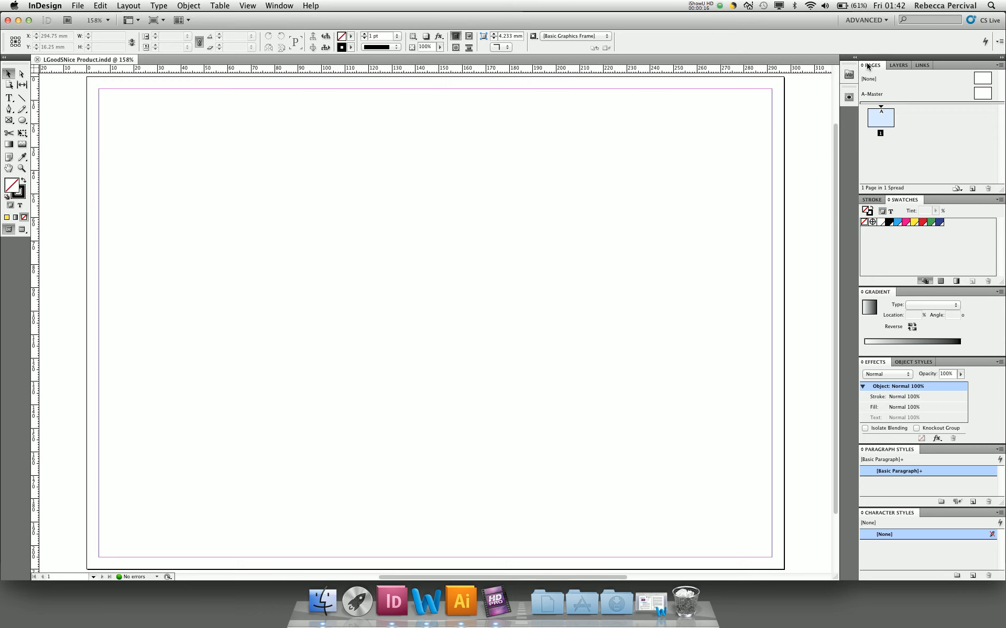
Rename Layer 1 as "Cutter Guide".
click(895, 64)
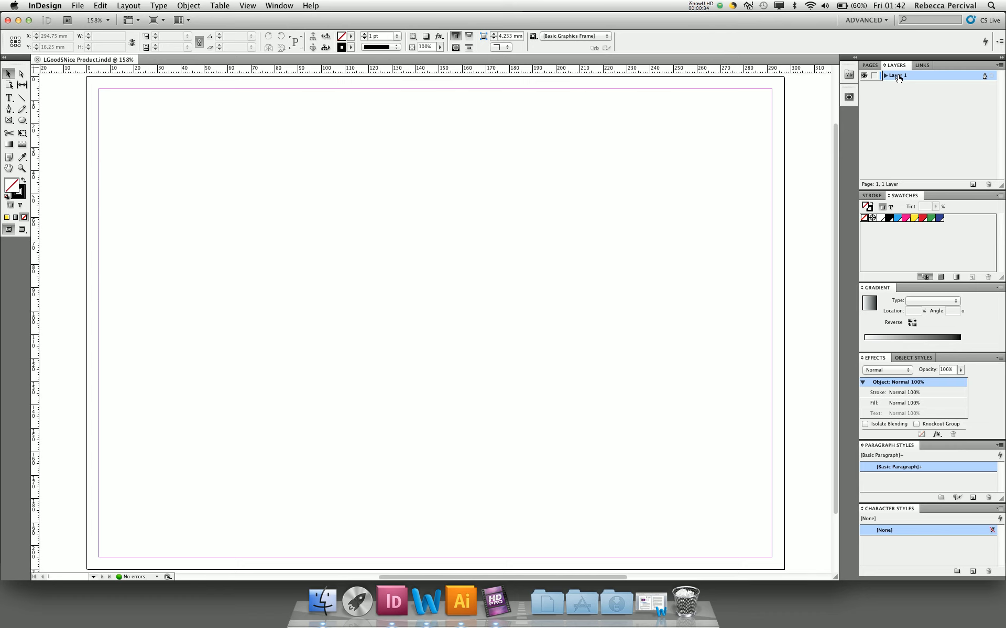
double_click(897, 77)
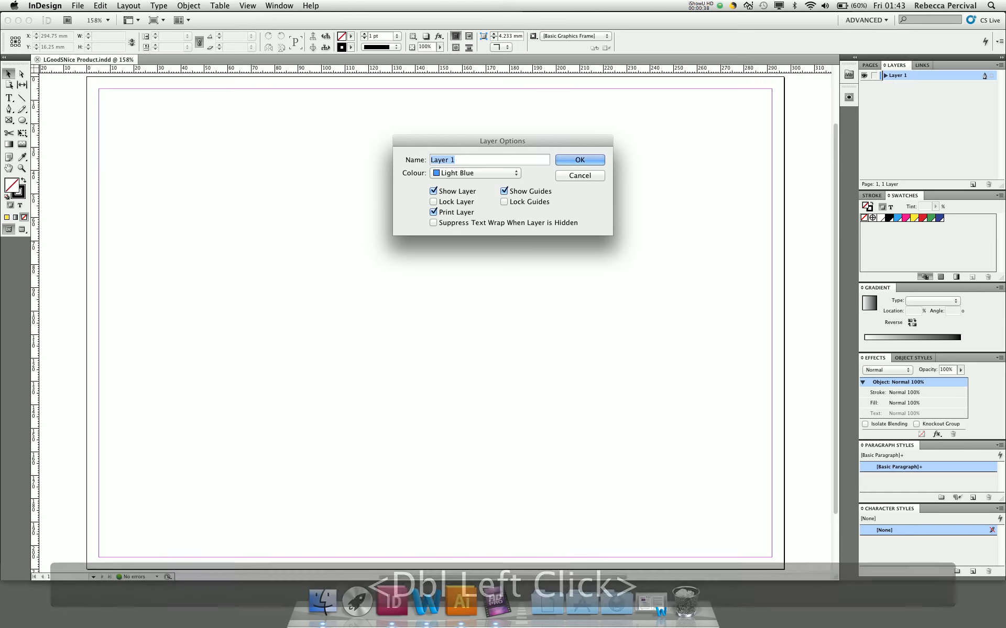
text(Cutter Guide)
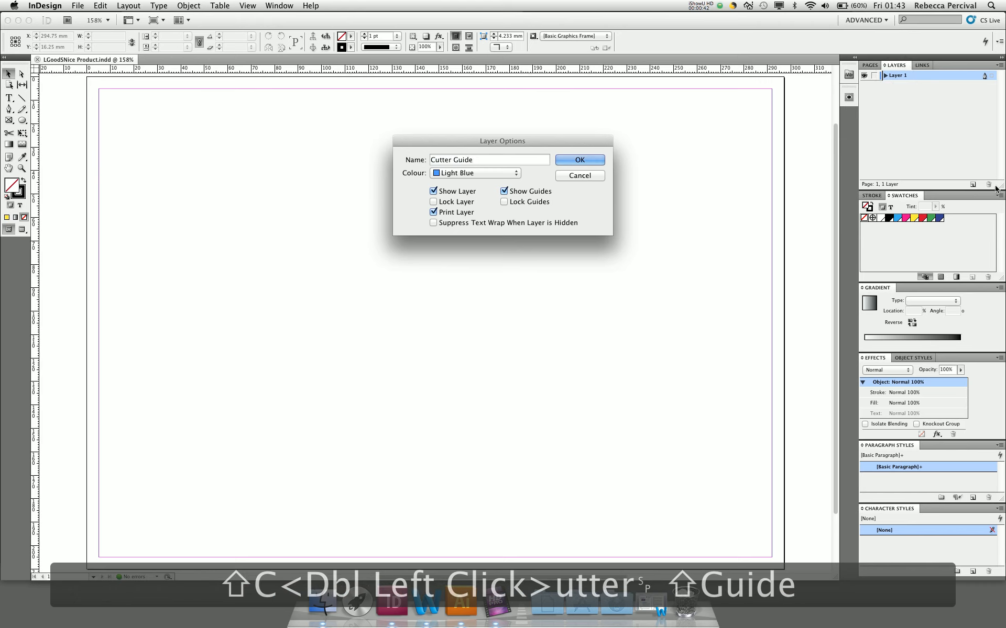
click(576, 162)
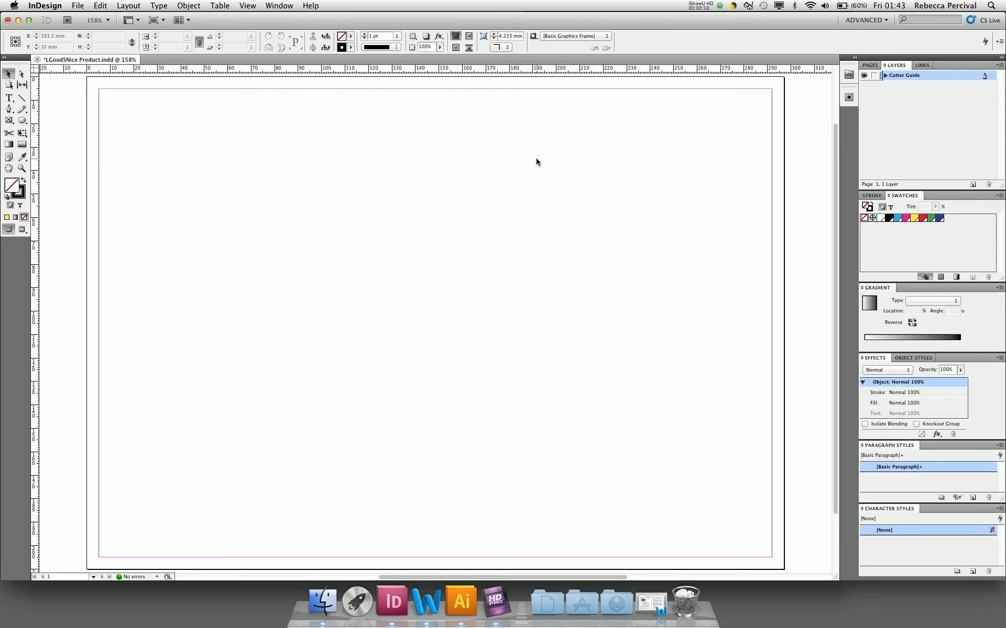
Place CutterGuide.ai from the Support Files folder at the page's upper-left margin corner and shift it slightly right to centre it between the margins.
click(79, 6)
click(97, 156)
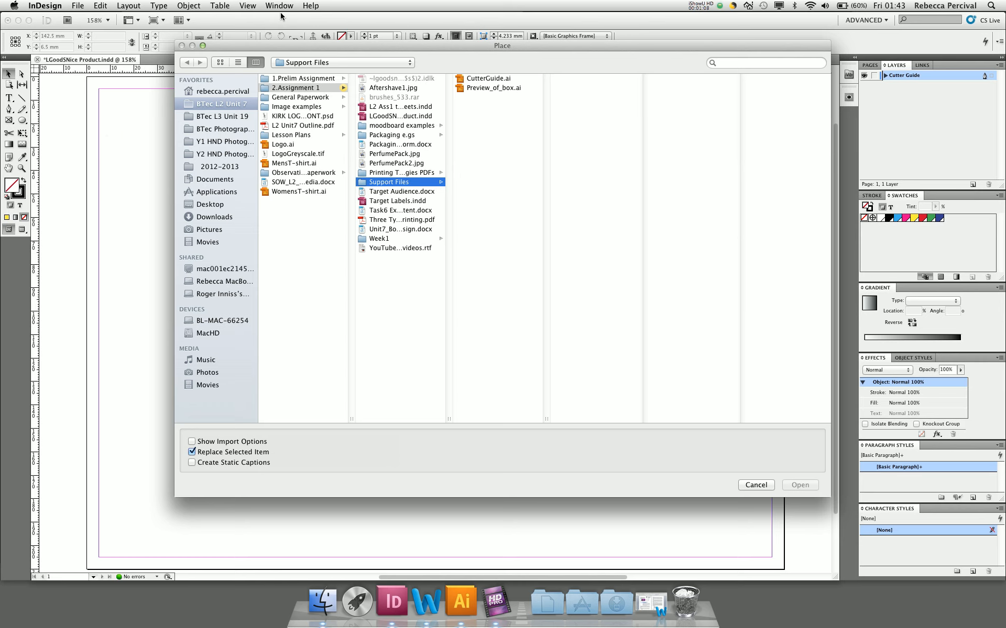
click(460, 80)
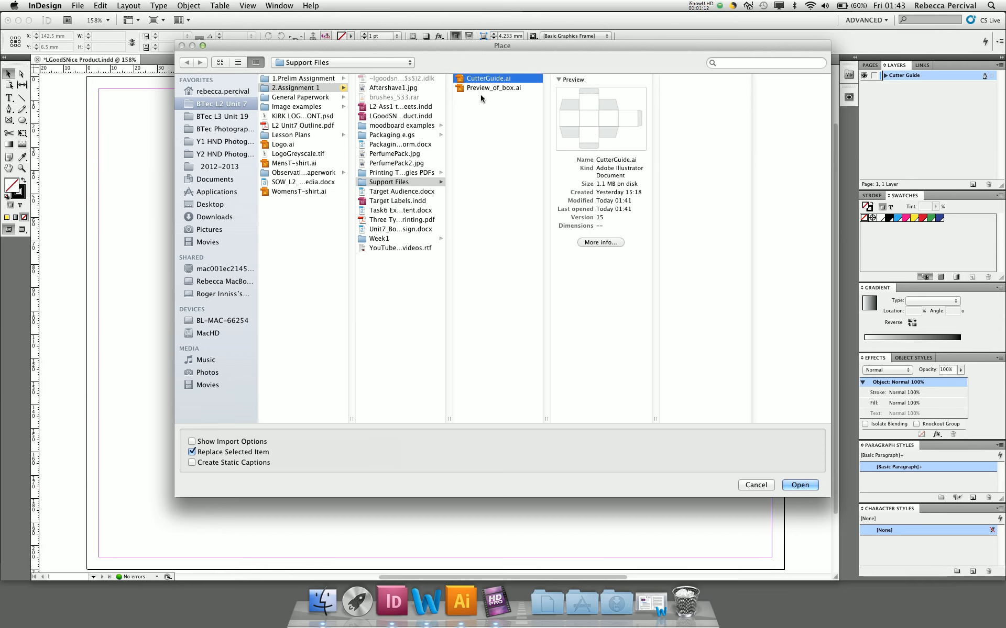
click(794, 485)
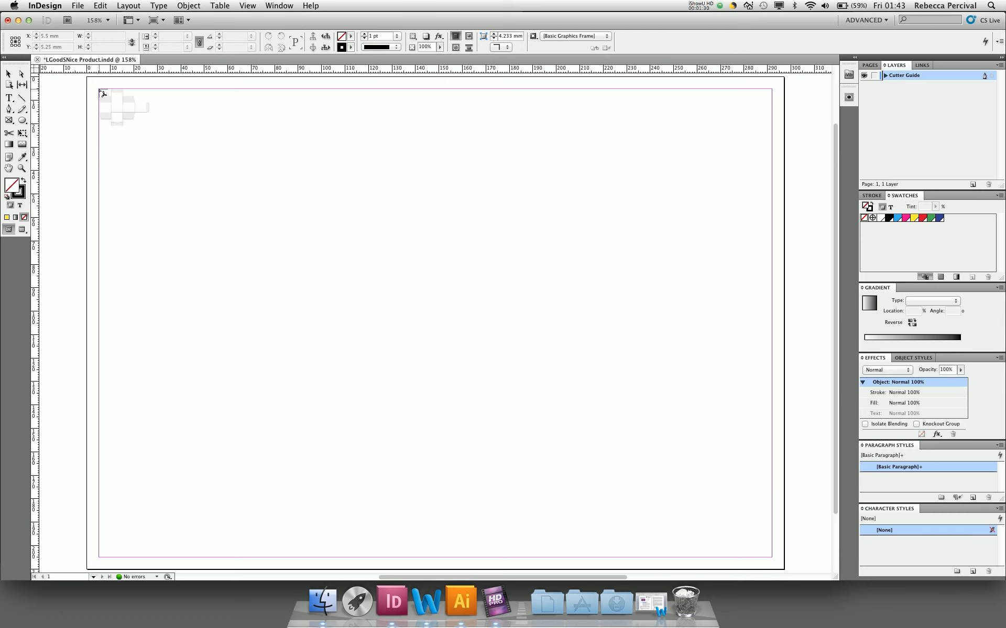
click(99, 89)
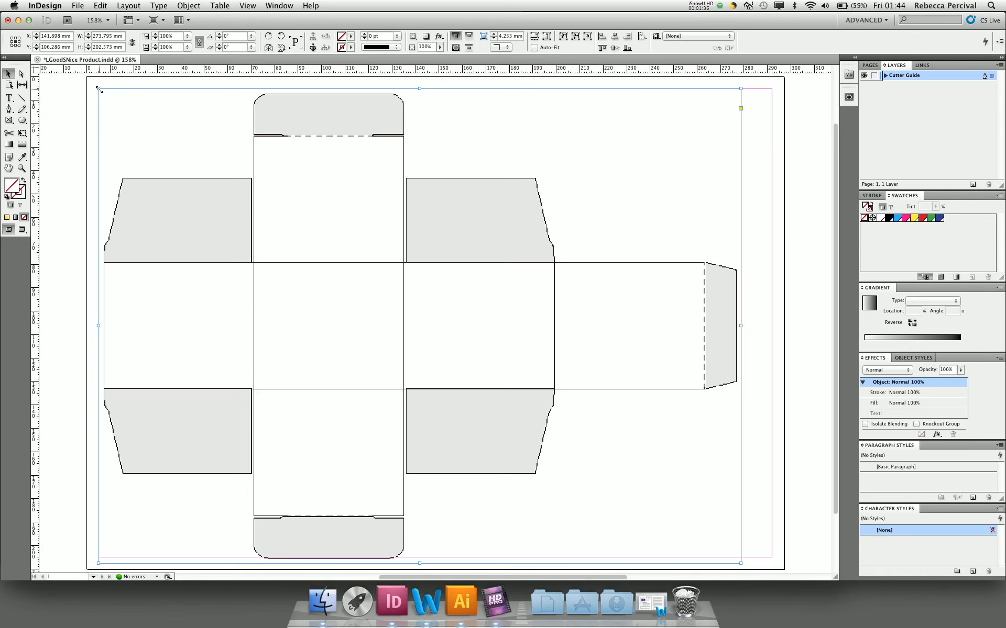
drag(175, 187, 196, 188)
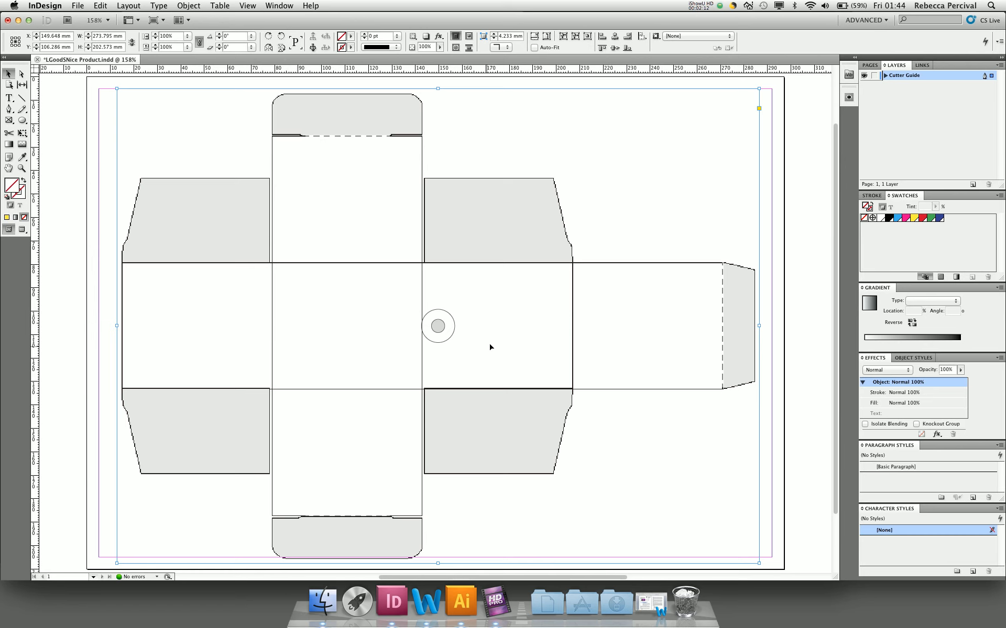
click(786, 254)
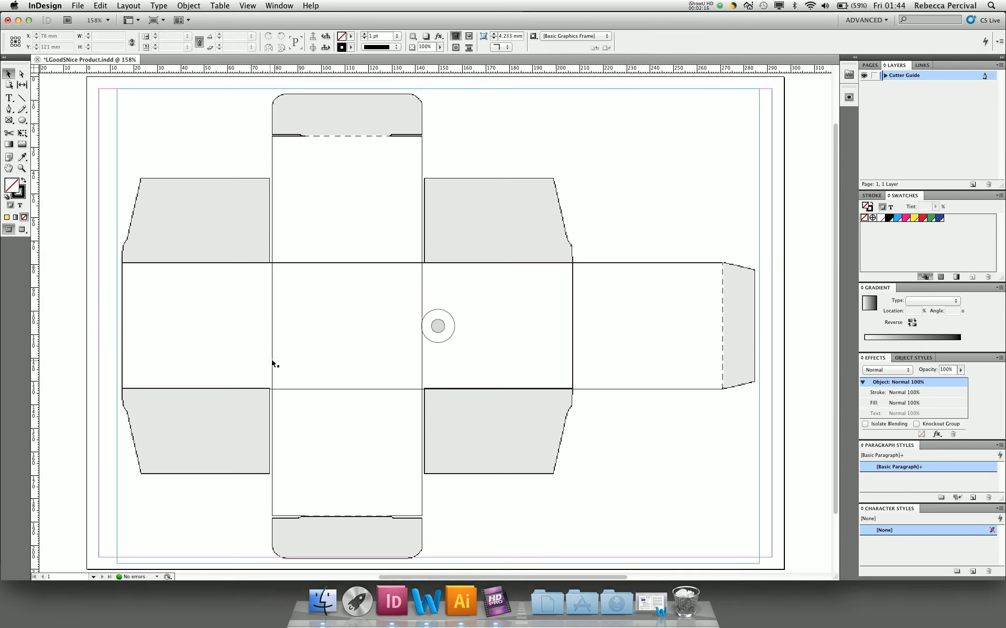
right_click(458, 268)
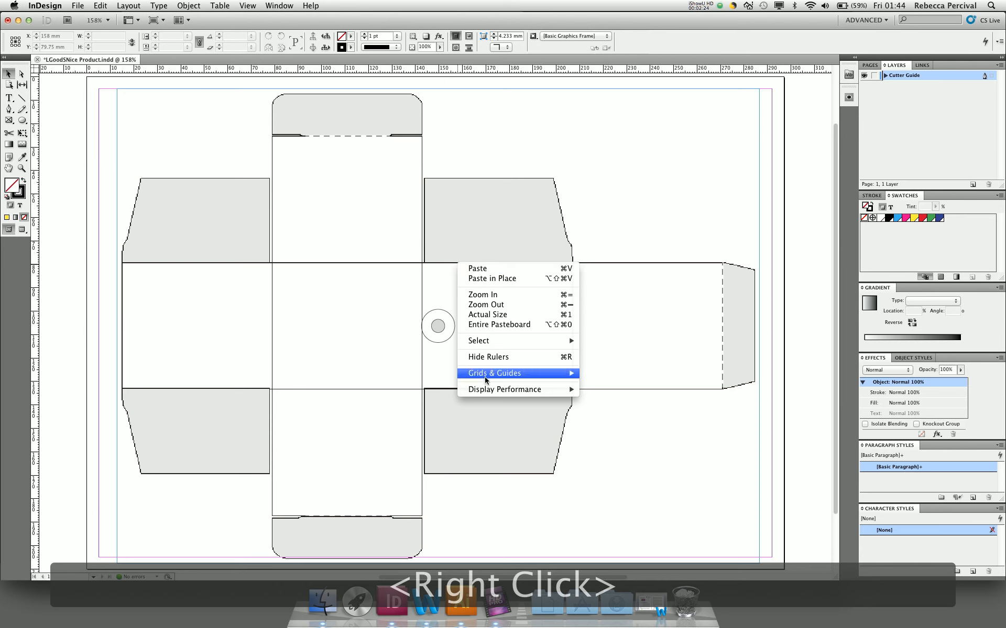
mouse_move(491, 390)
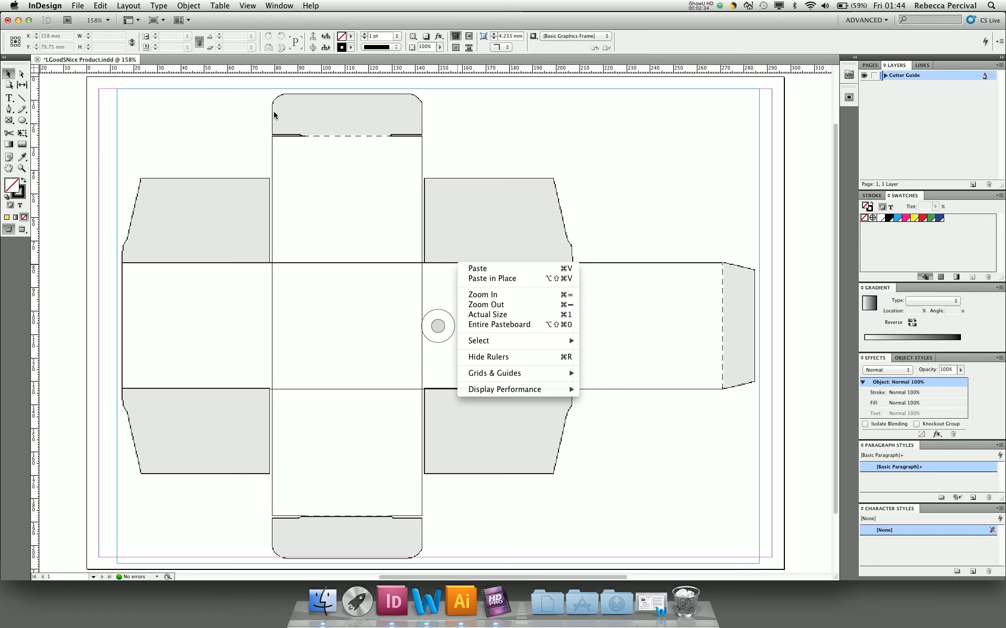
click(292, 112)
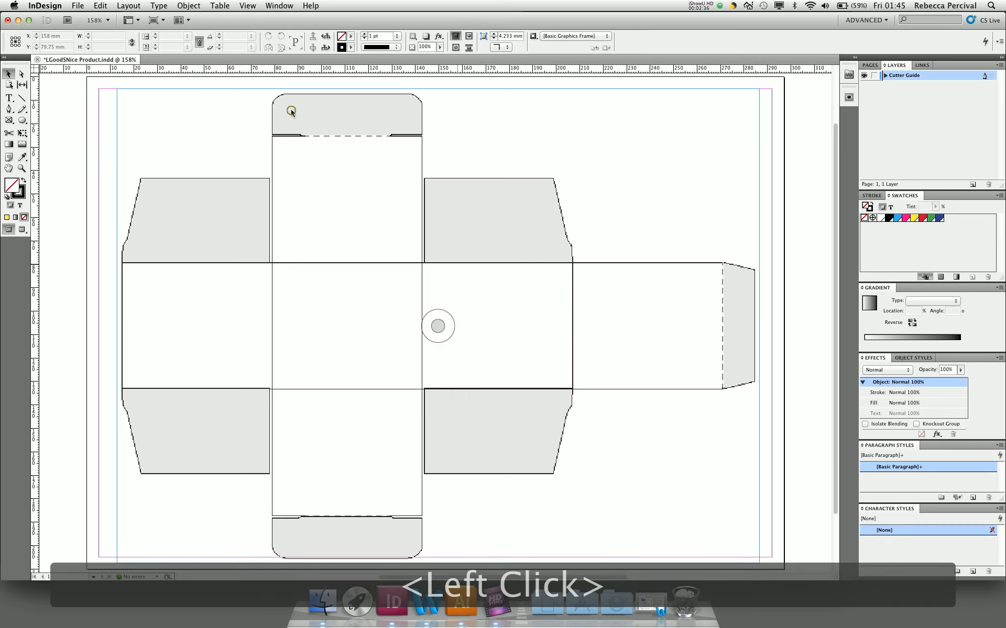
Set the display performance of the placed cutter guide graphic to high quality and deselect it.
click(292, 112)
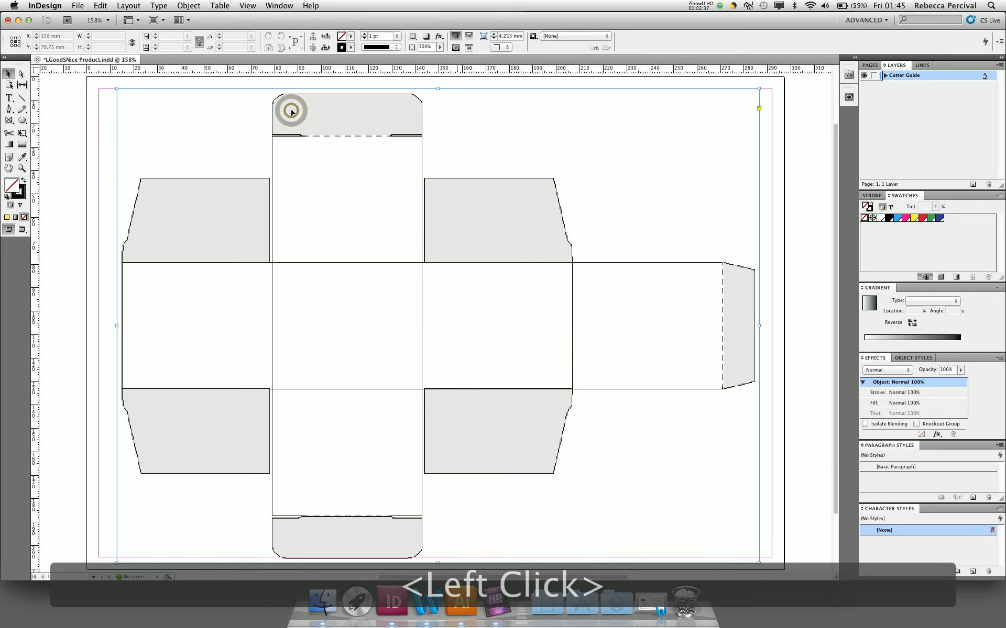
right_click(490, 203)
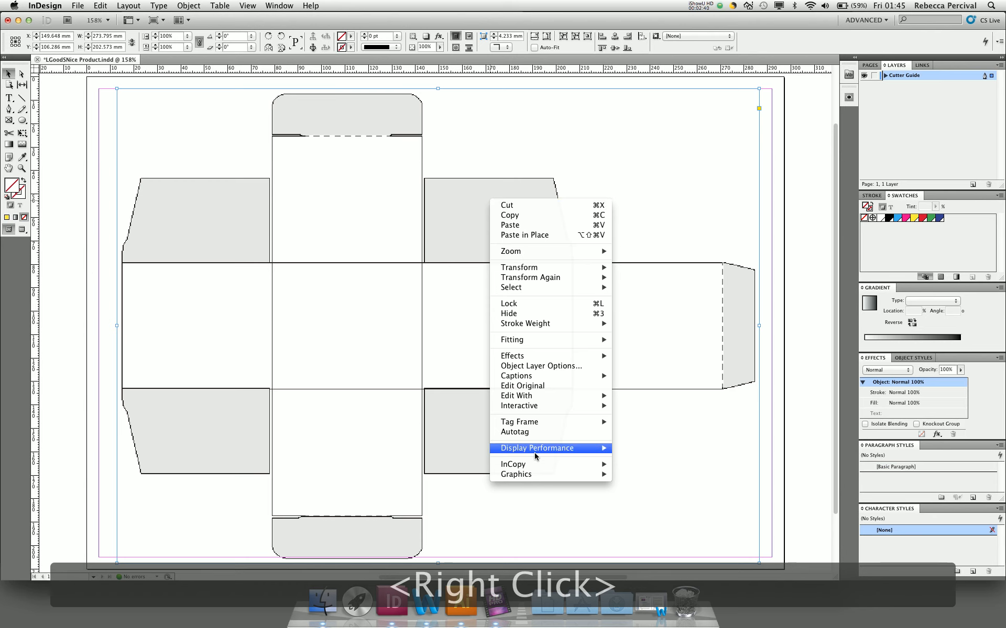
mouse_move(535, 450)
click(629, 470)
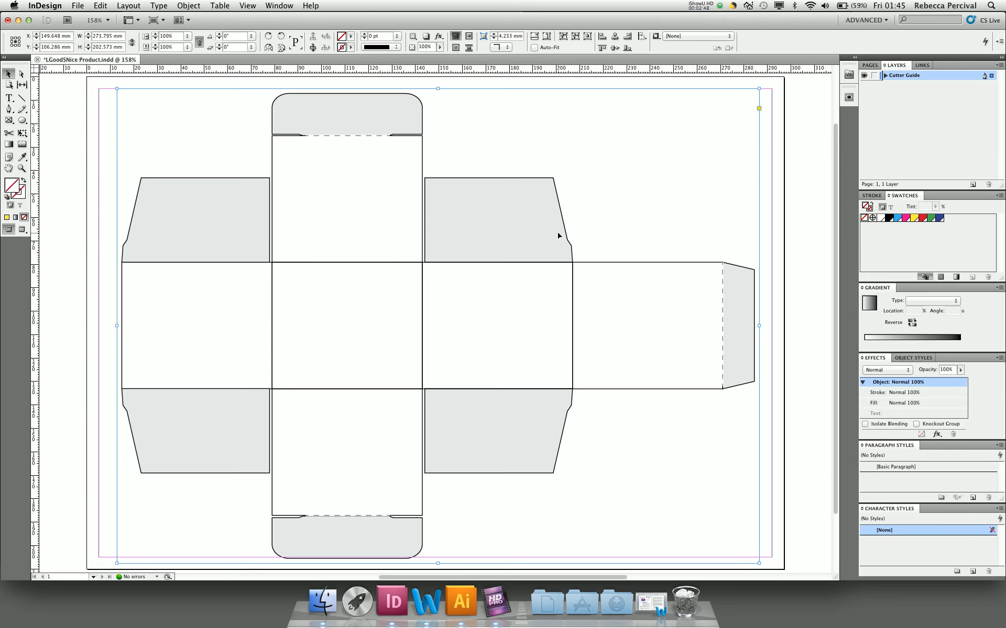
click(790, 192)
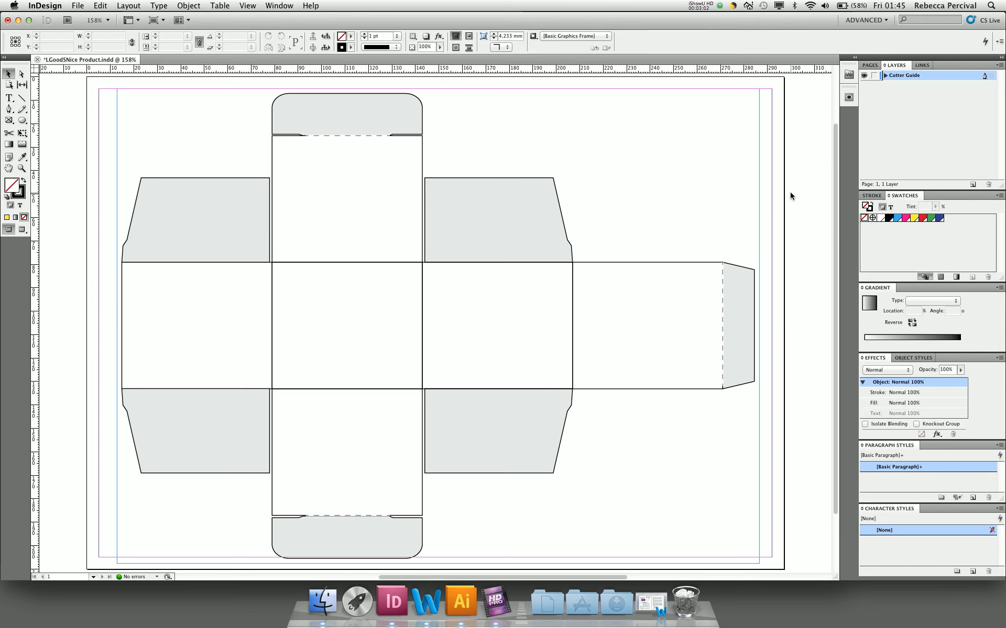
Create a new layer above Cutter Guide and name it "my artwork stuff".
click(973, 185)
double_click(900, 77)
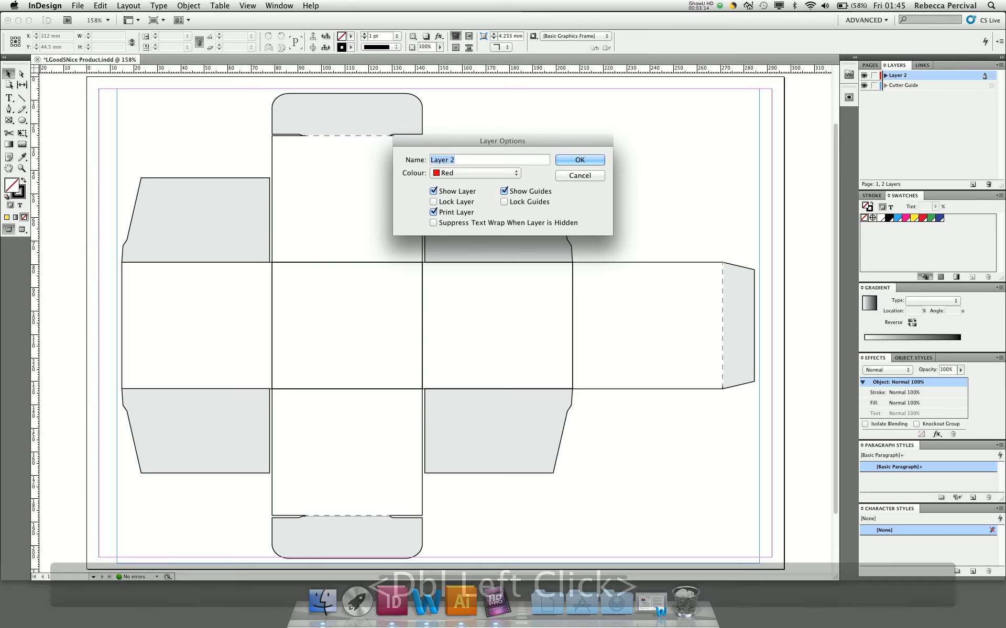
text(my art)
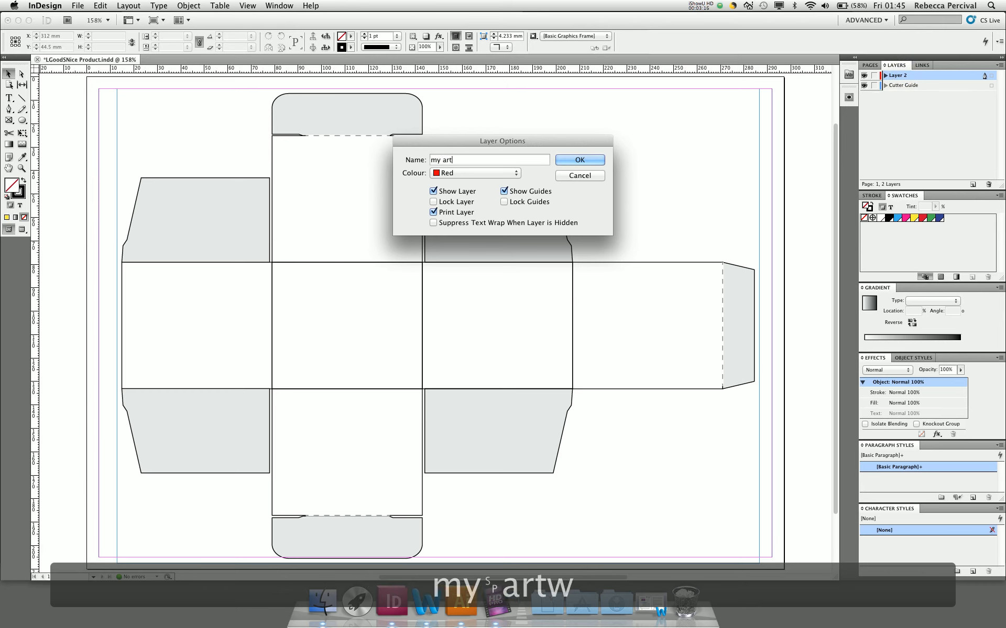
text(work stuff)
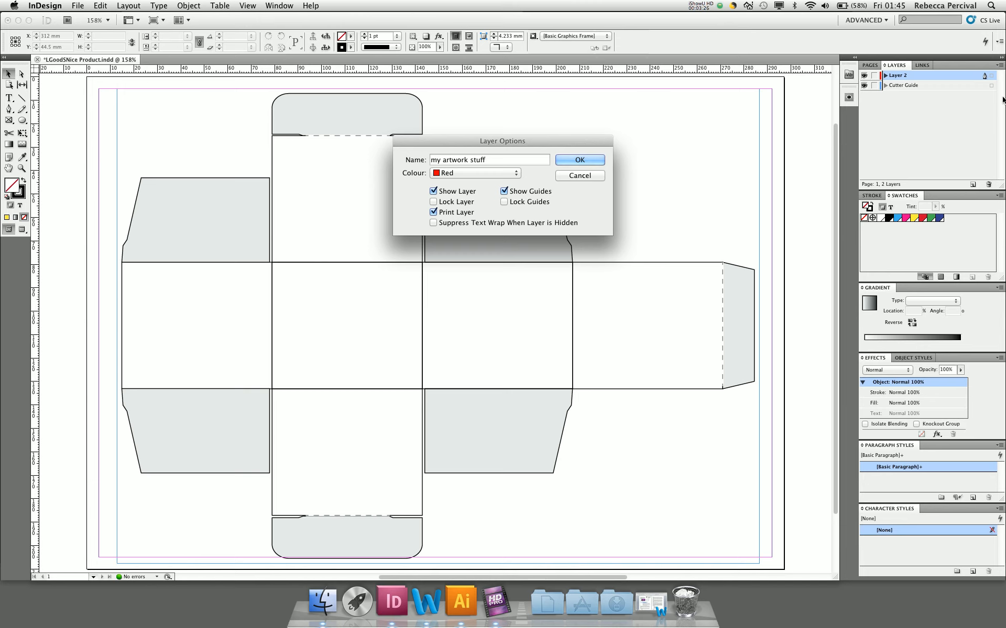
click(568, 162)
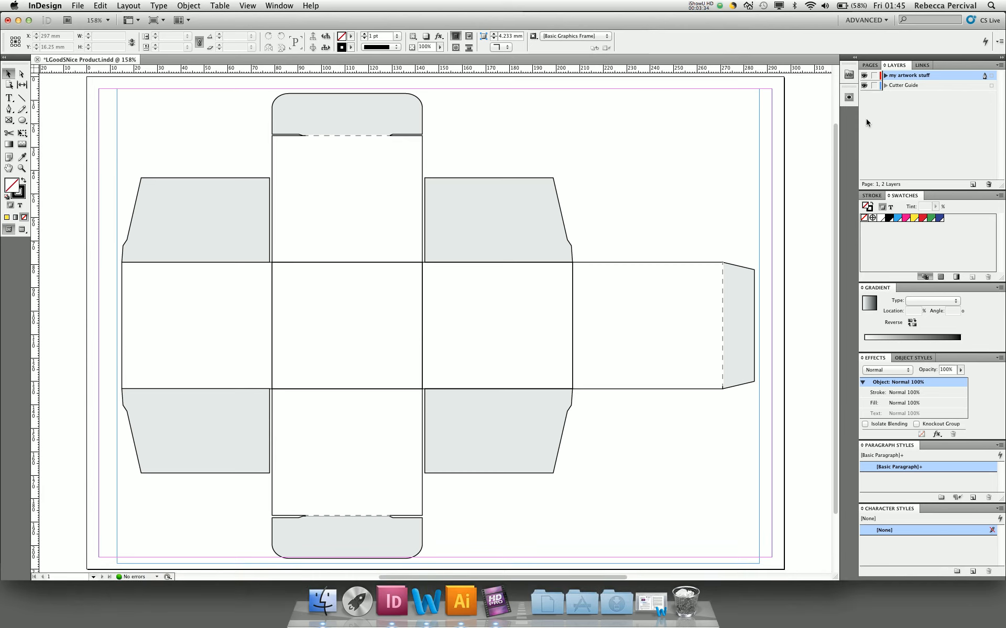
Lock the Cutter Guide layer and try to move the box template on the page.
click(874, 86)
drag(390, 191, 480, 197)
drag(427, 314, 471, 314)
drag(342, 293, 302, 268)
key(space)
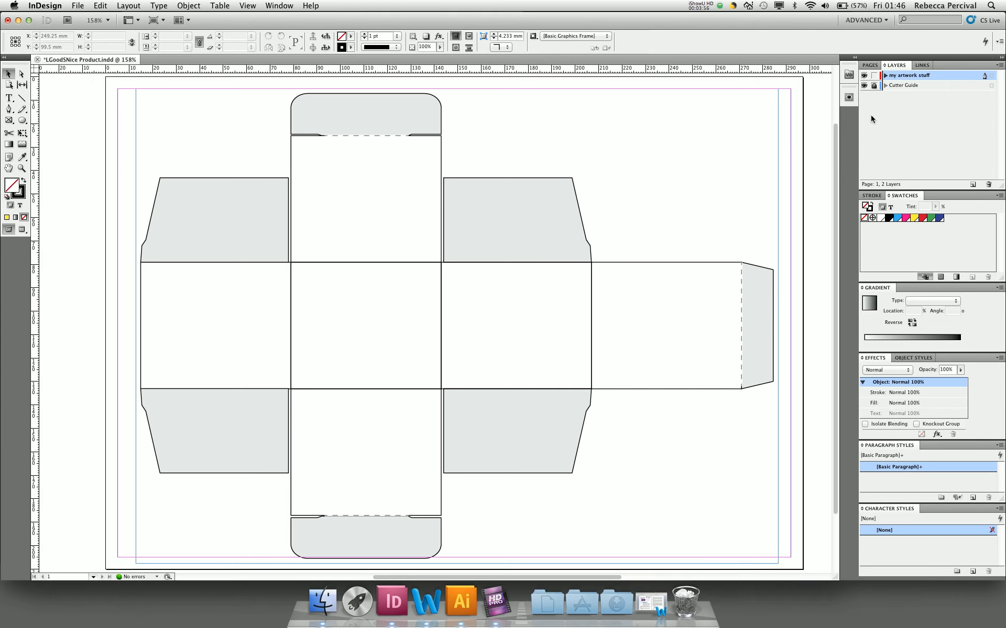
click(814, 125)
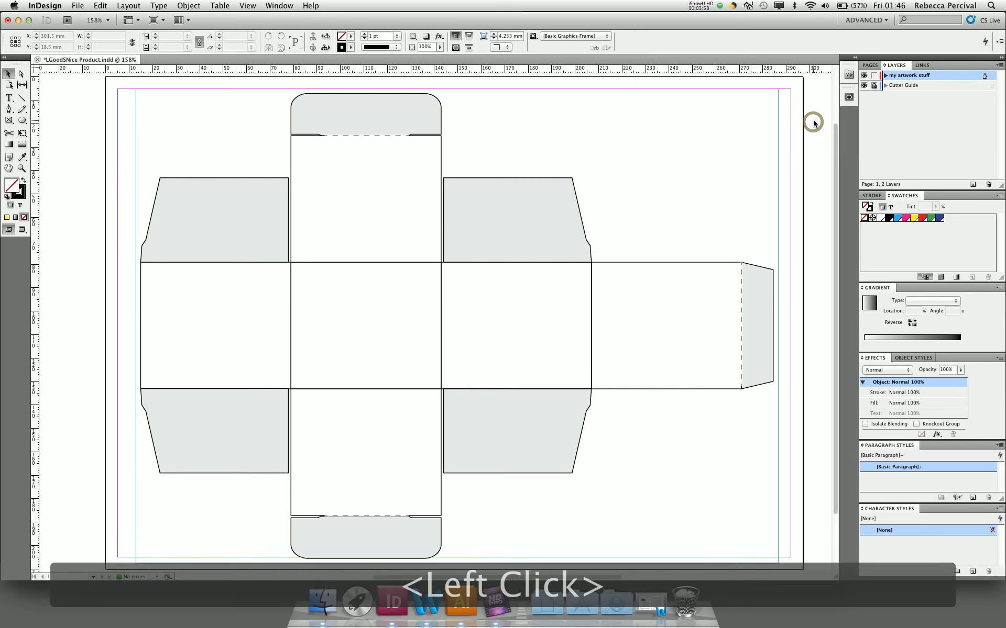
Add a text frame about 59.5 x 23.3 mm in the upper half of the second central box panel, reading "Xpert Hair".
click(9, 98)
drag(296, 272, 435, 326)
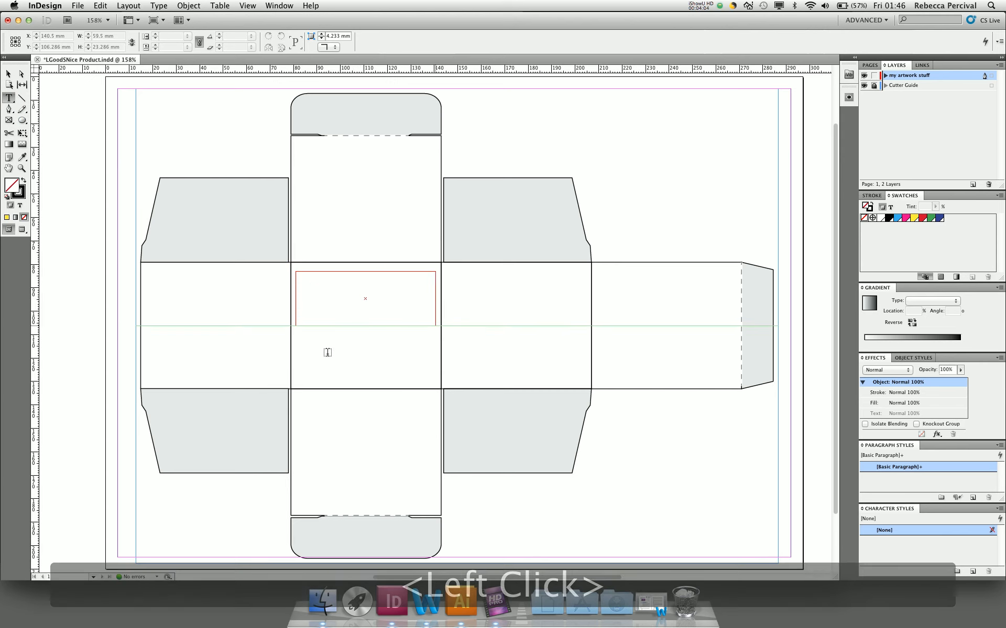
text(X)
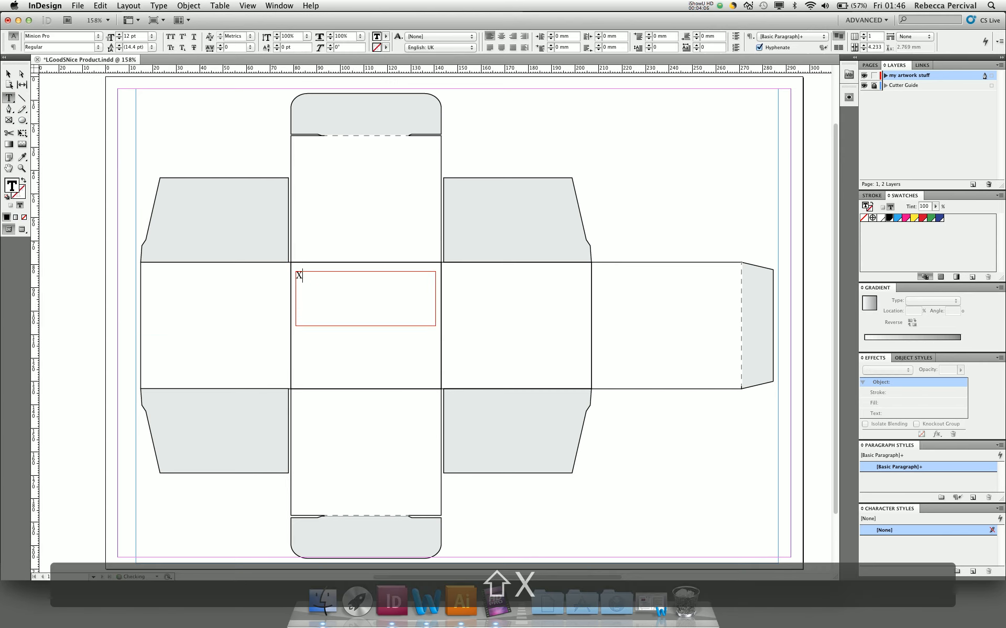
text(pert)
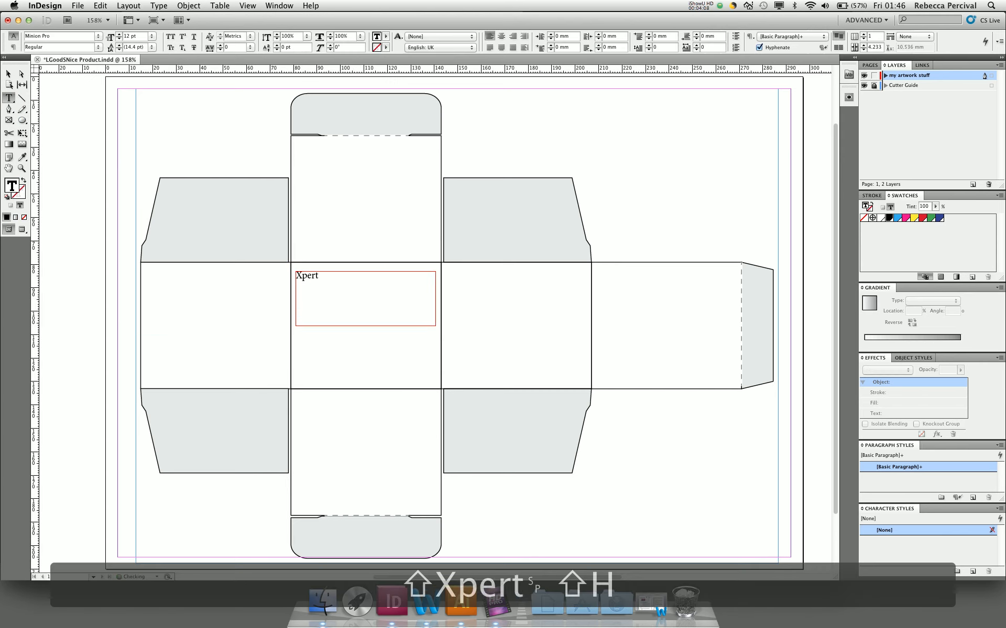
text( Har)
key(BackSpace)
text(ir)
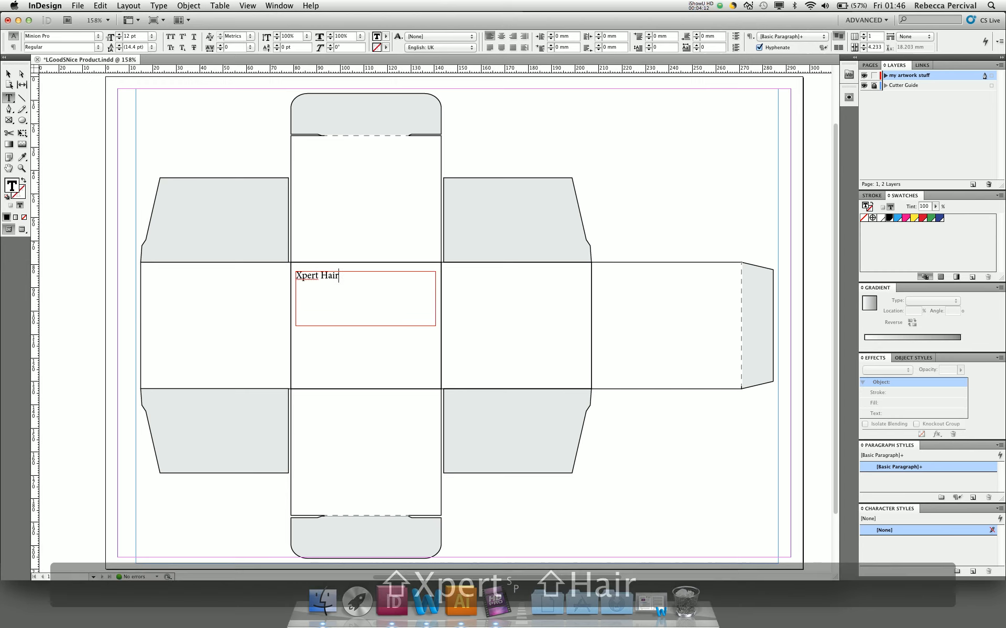
Enlarge all of the "Xpert Hair" text to 32 pt.
key(super+a)
key(super+shift+period)
key(super+shift+period)
key(super+shift+period)
key(super+shift+period)
key(super+shift+period)
key(super+shift+period)
key(super+shift+period)
key(super+shift+period)
key(super+shift+period)
key(super+shift+period)
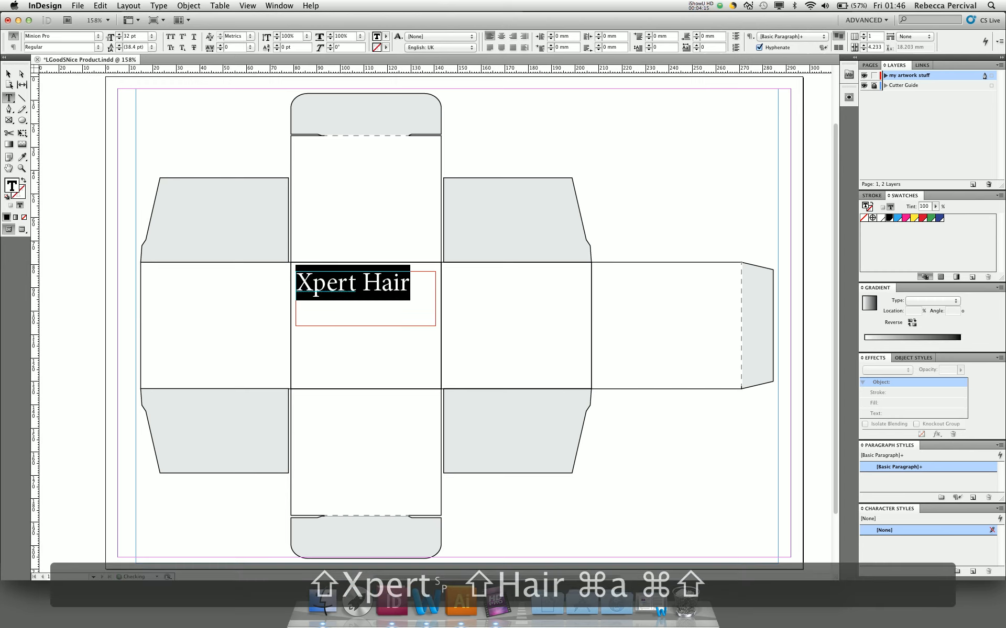